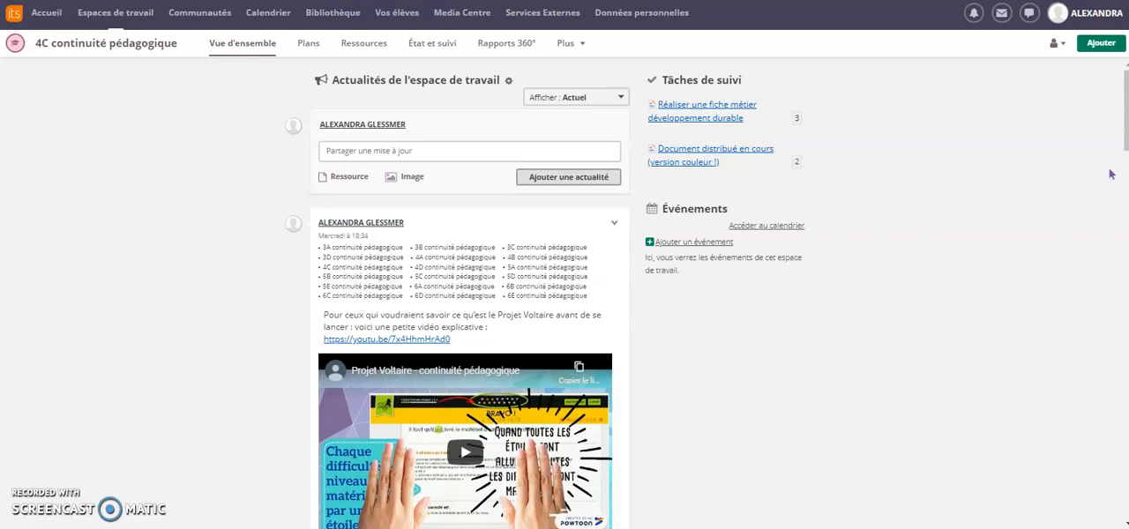
Step: Start a new Devoir in the 4C continuité pédagogique workspace and title it "défi VIVRE"
{"action": "left_click", "coordinate": [1099, 44]}
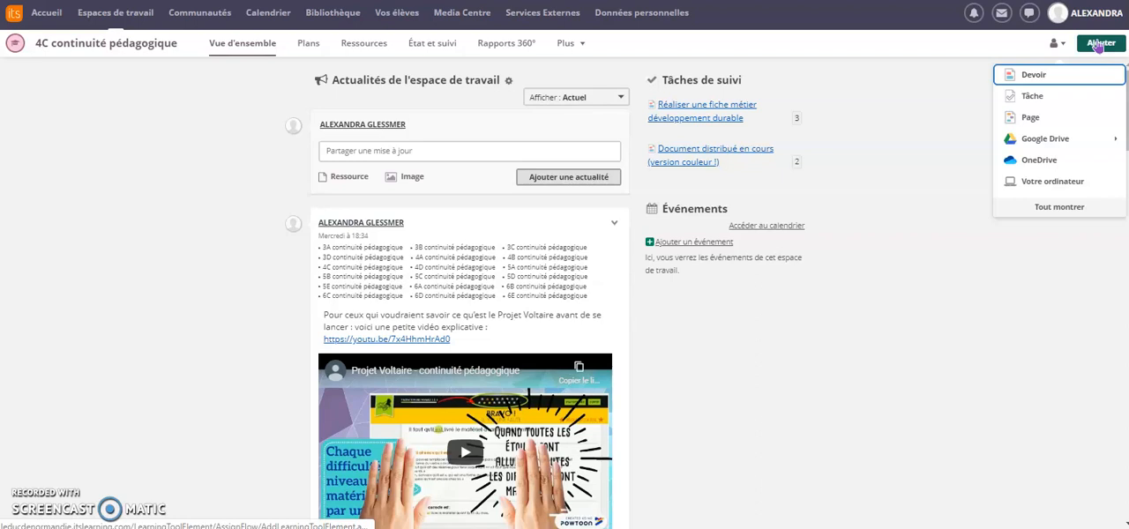
{"action": "left_click", "coordinate": [1080, 75]}
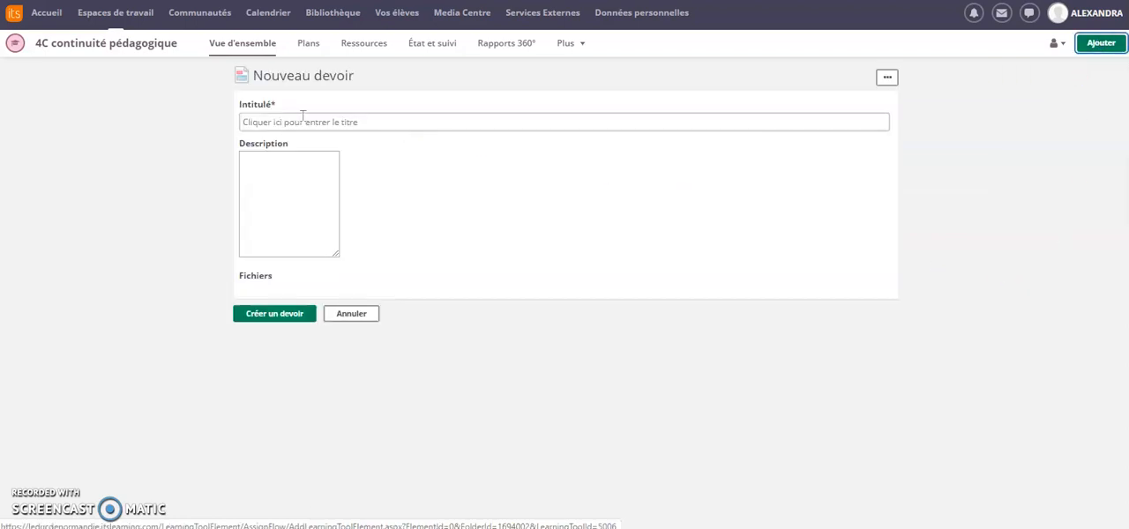
{"action": "left_click", "coordinate": [285, 123]}
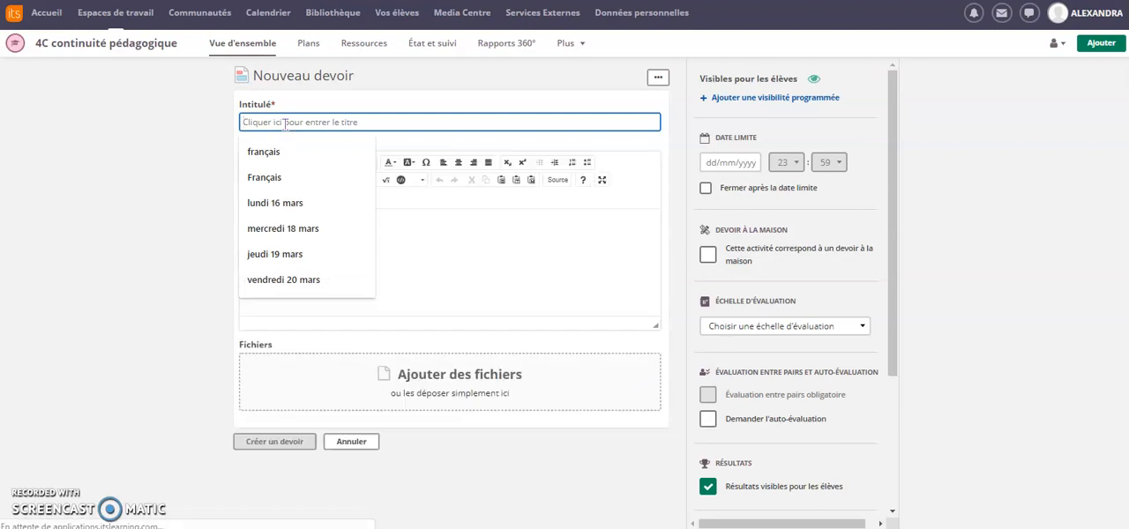
{"action": "type", "text": "défi VIVRE"}
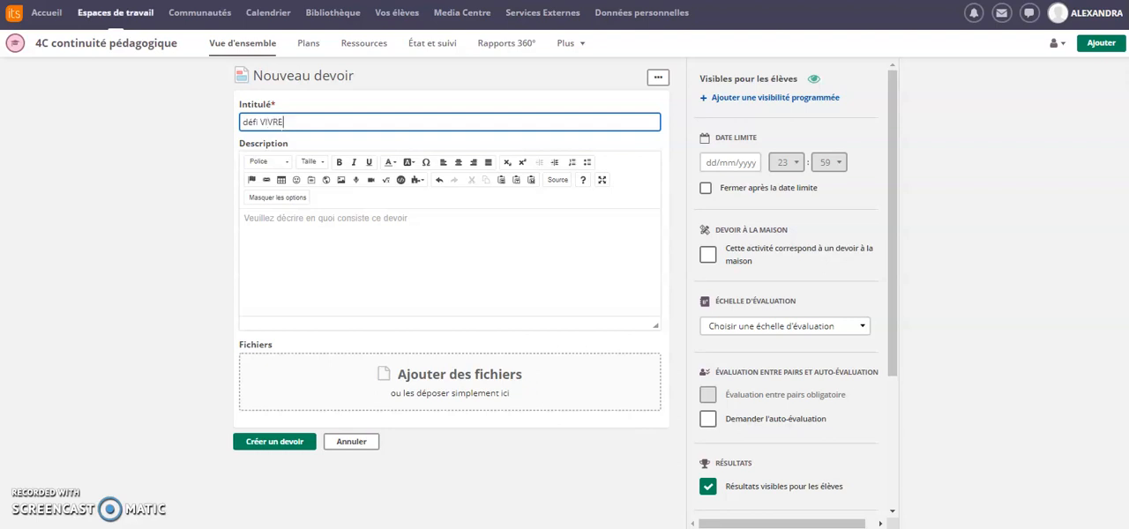
Step: Attach Défi VIVRE CP.docx from the computer's Bureau folder and have a copy made for each student
{"action": "left_click", "coordinate": [481, 382]}
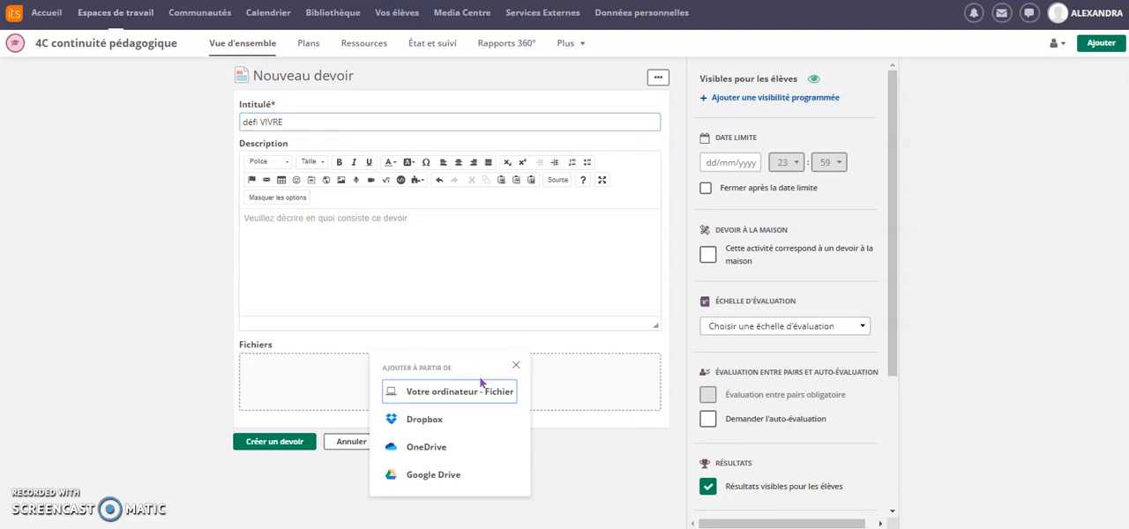
{"action": "left_click", "coordinate": [468, 392]}
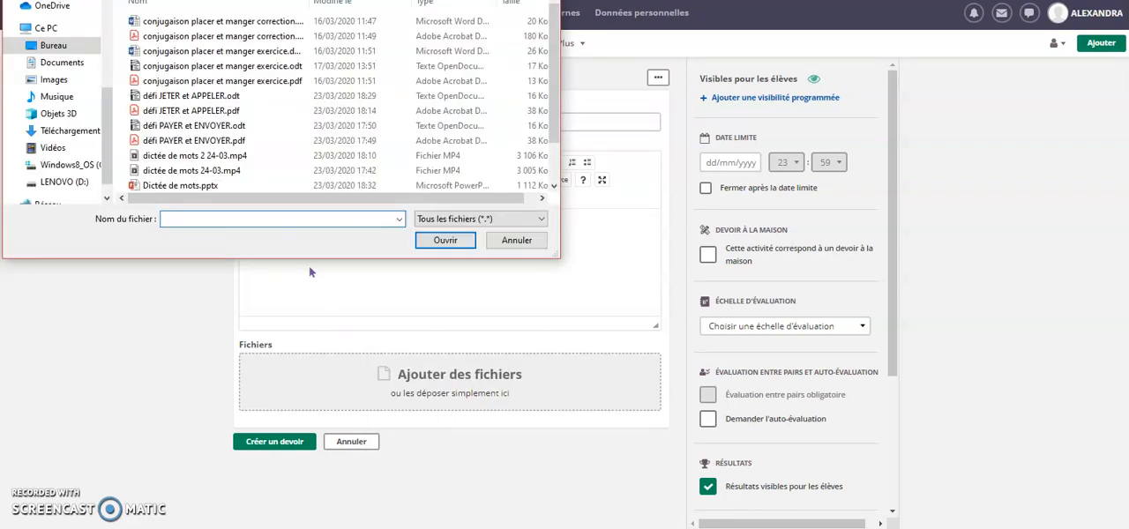
{"action": "left_click", "coordinate": [55, 49]}
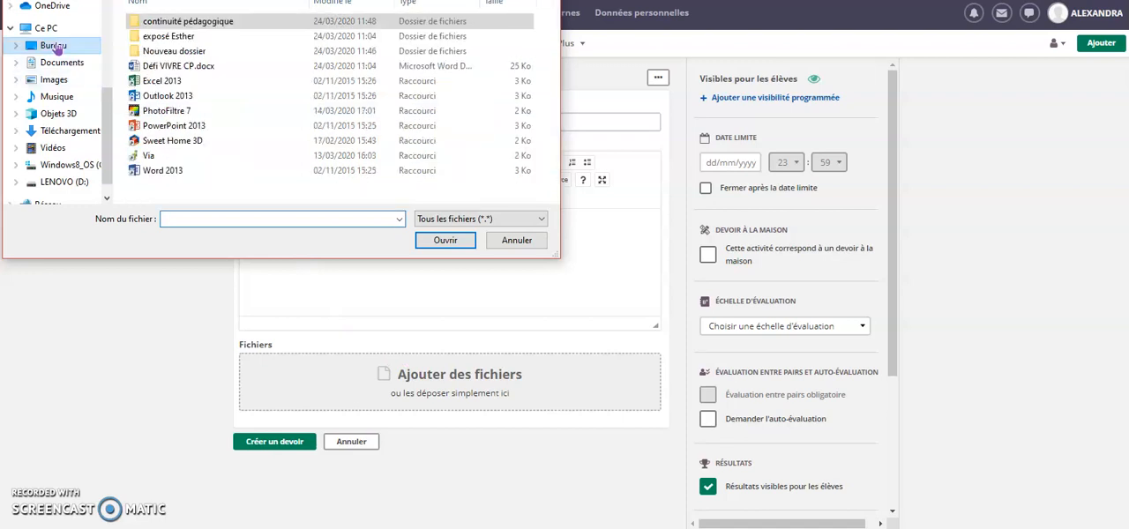
{"action": "left_click", "coordinate": [201, 69]}
{"action": "left_click", "coordinate": [453, 243]}
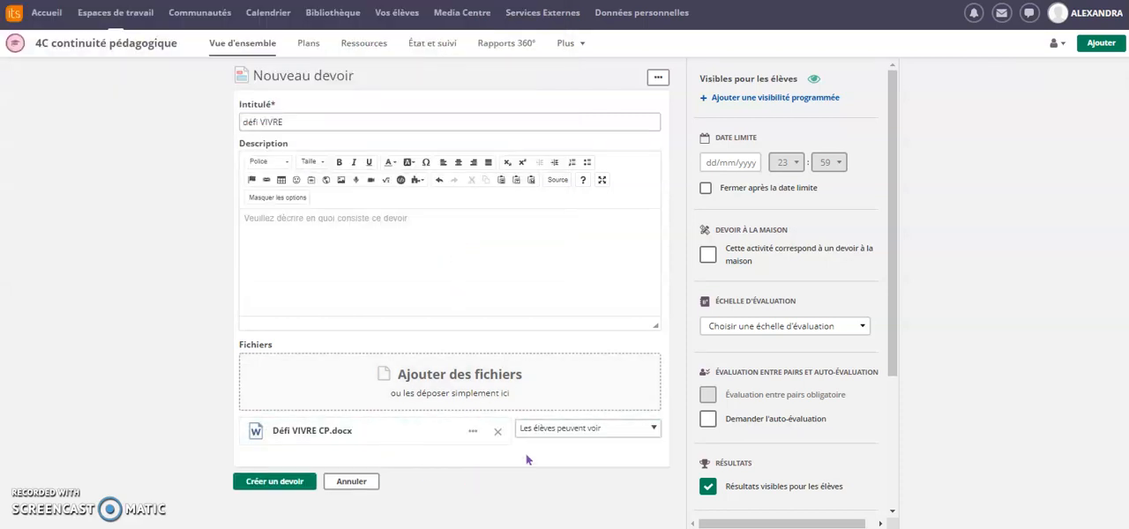
{"action": "left_click", "coordinate": [656, 431]}
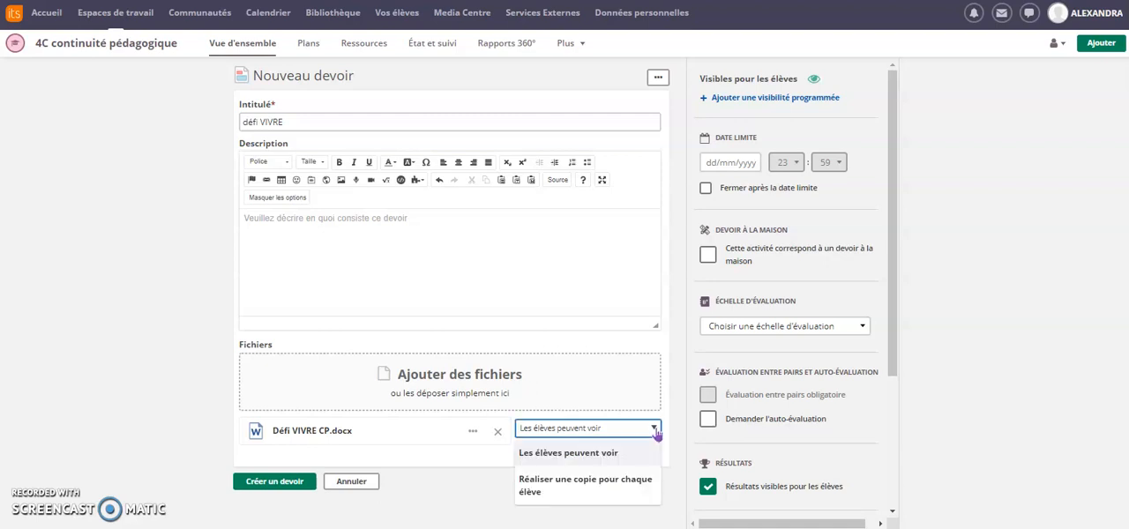
{"action": "left_click", "coordinate": [623, 485]}
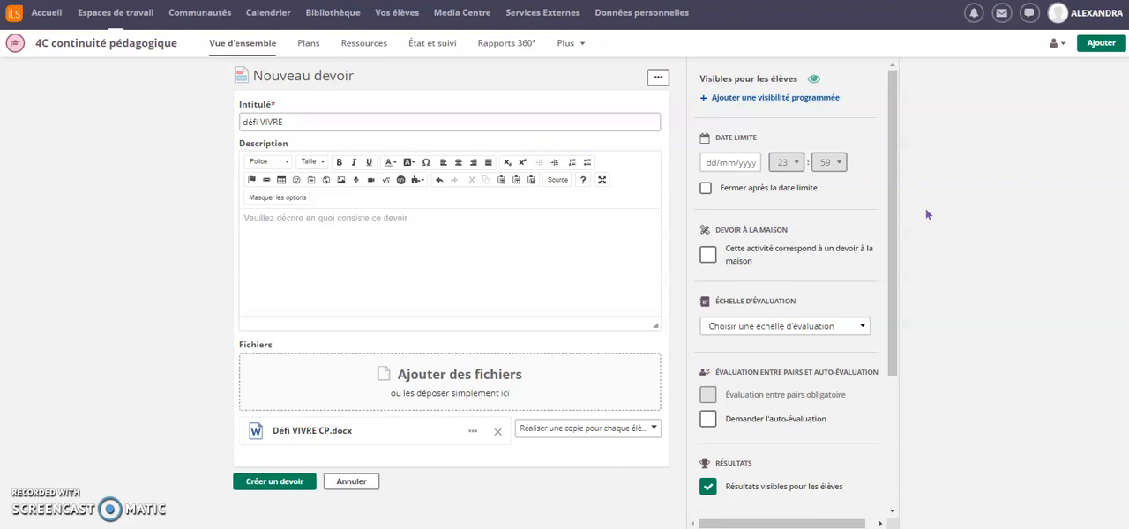
Step: Set the assignment's deadline to 31/03/2020 and make it close after the deadline
{"action": "left_click", "coordinate": [730, 162]}
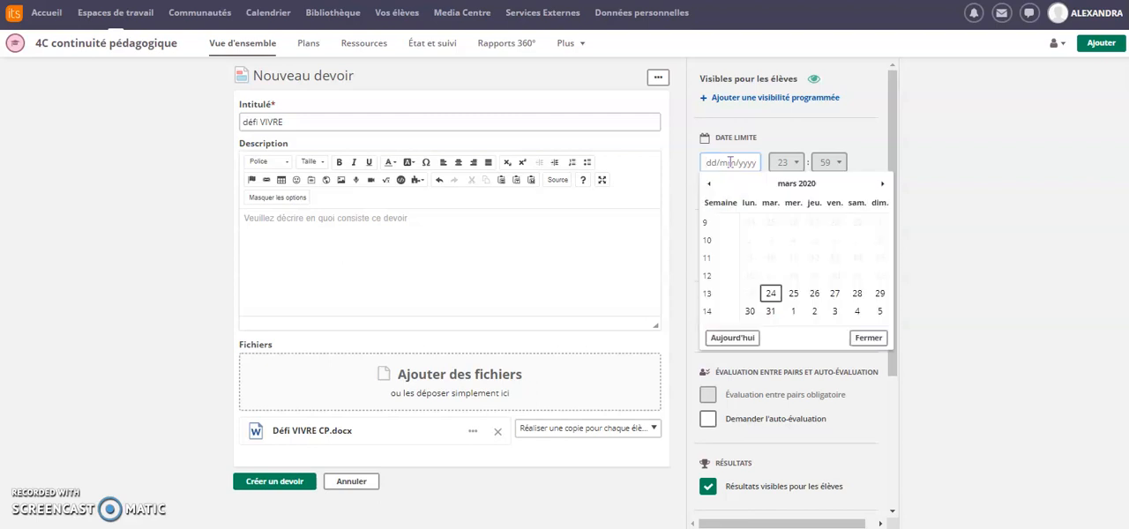
{"action": "left_click", "coordinate": [771, 313]}
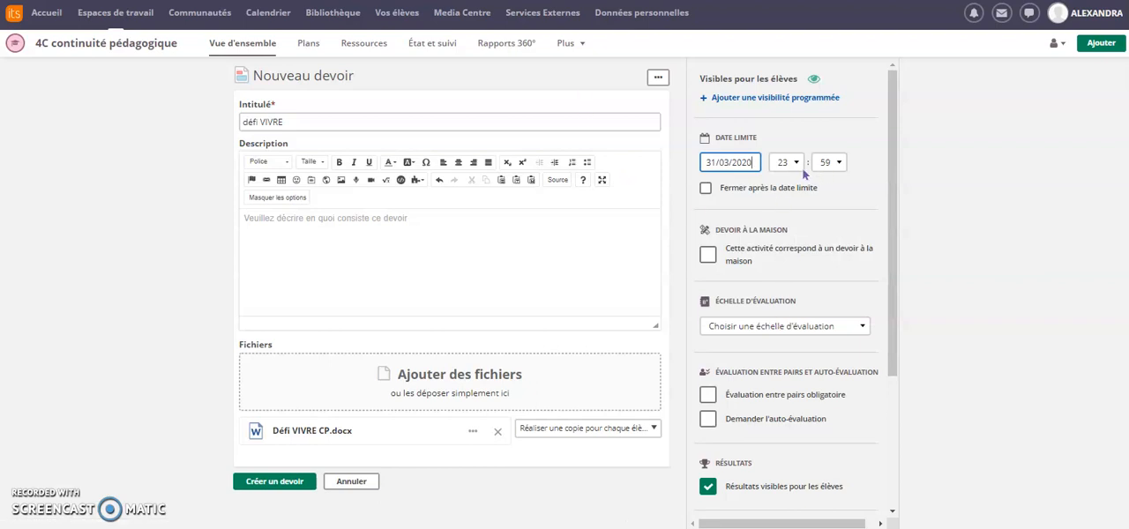
{"action": "left_click", "coordinate": [705, 189]}
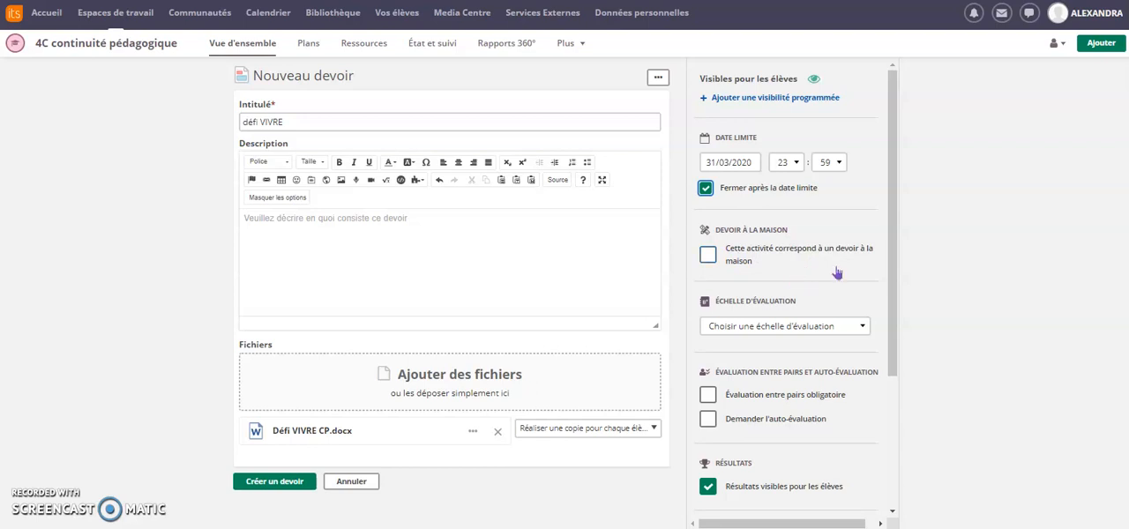
Step: Set the assignment's evaluation scale to Notes 0 - 20 1/2 Pts and review the remaining options
{"action": "left_click", "coordinate": [863, 327]}
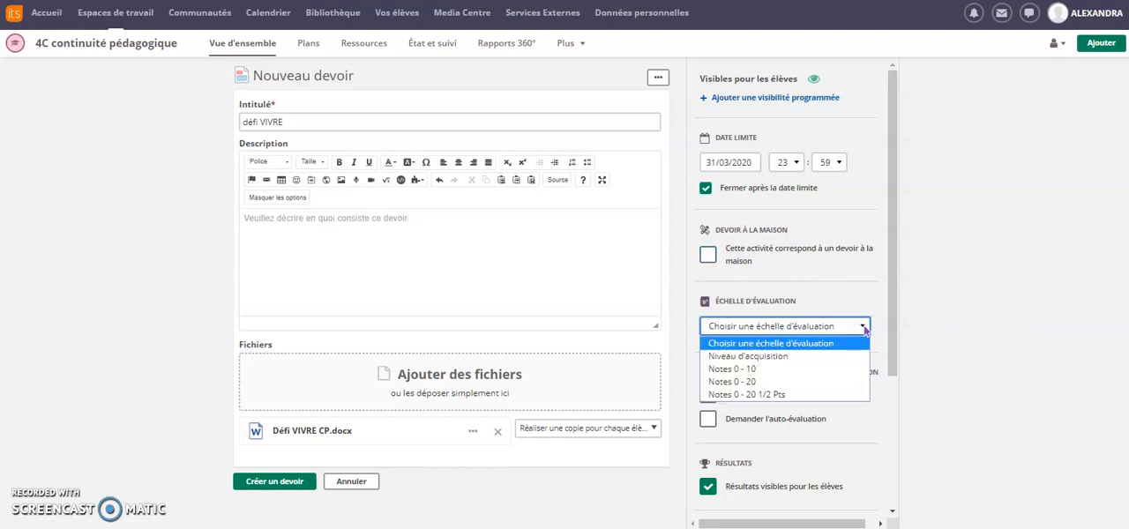
{"action": "left_click", "coordinate": [801, 395]}
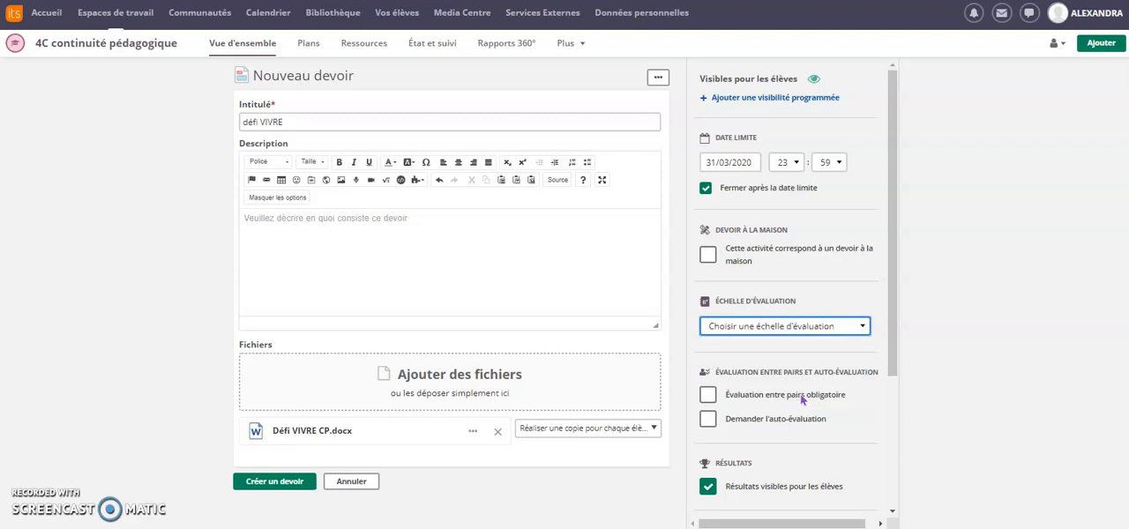
{"action": "left_click_drag", "start_coordinate": [893, 336], "coordinate": [936, 482]}
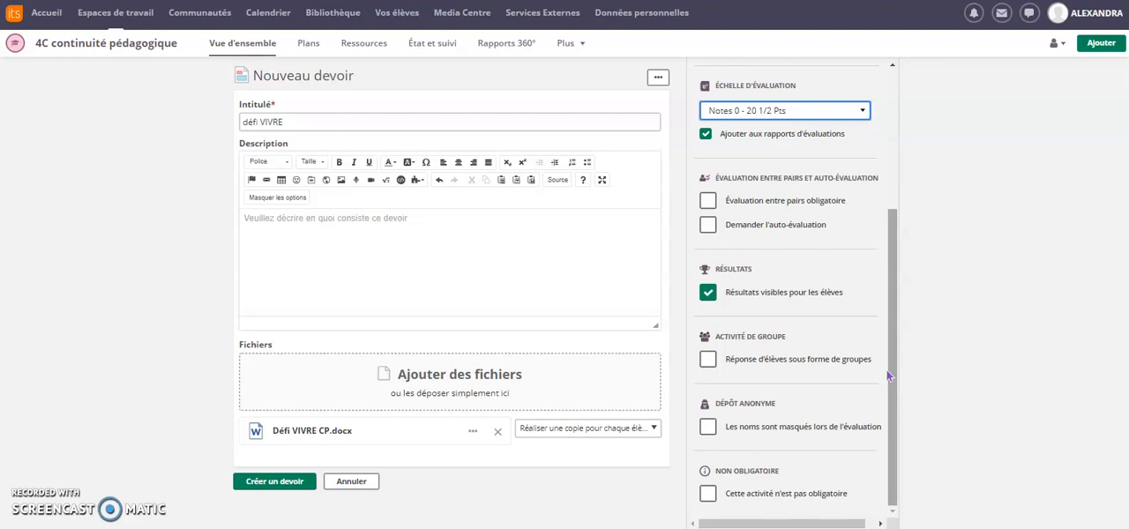
{"action": "left_click_drag", "start_coordinate": [891, 402], "coordinate": [888, 210]}
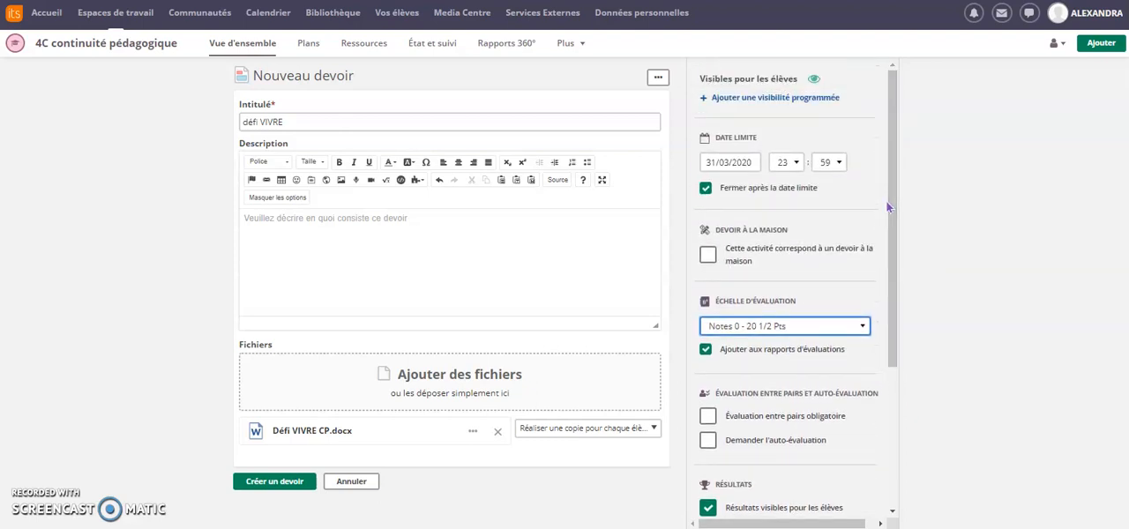
Step: Add scheduled visibility to the assignment, starting on 31/03/2020
{"action": "left_click", "coordinate": [773, 98]}
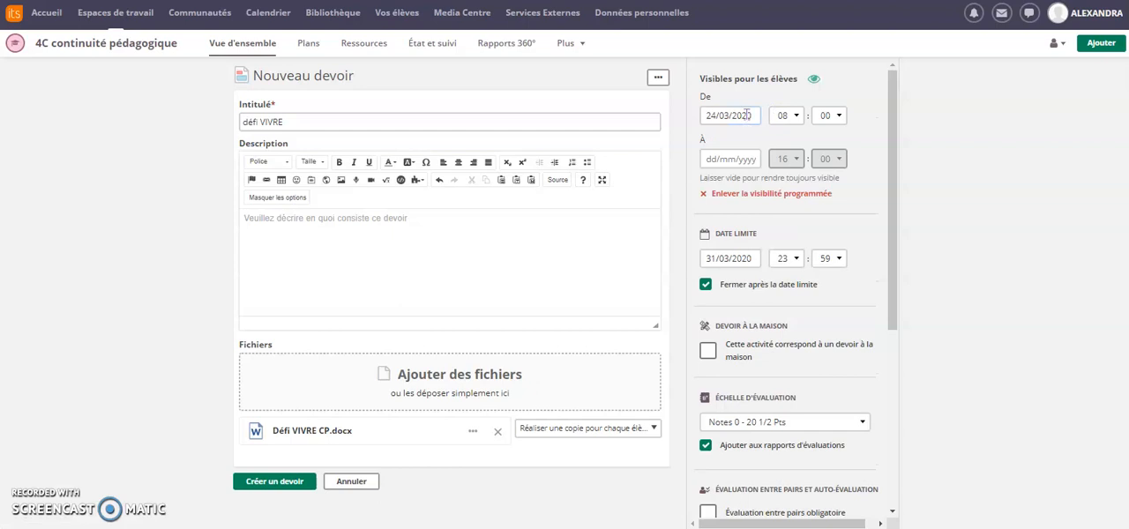
{"action": "left_click", "coordinate": [737, 116]}
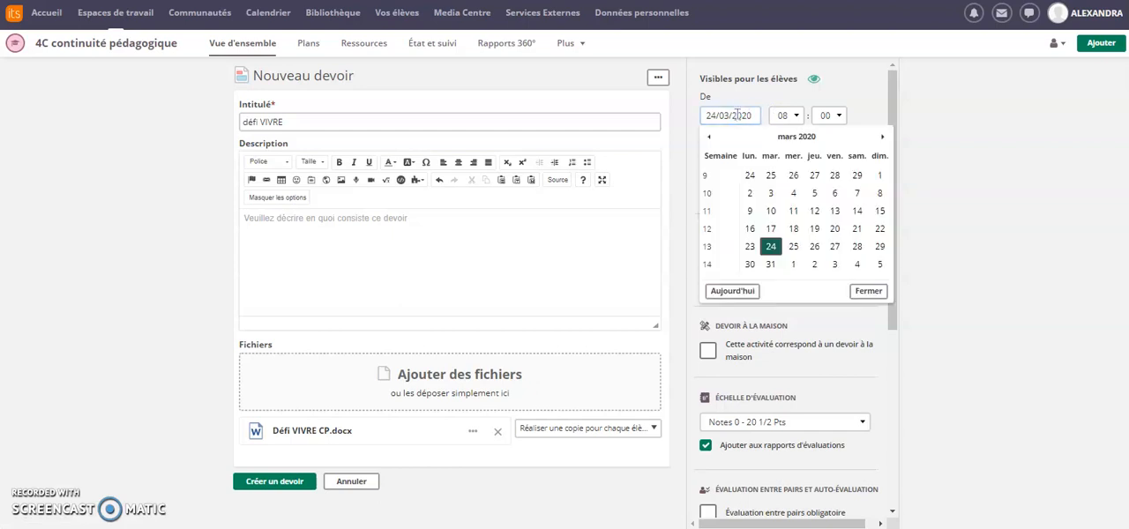
{"action": "left_click", "coordinate": [770, 265]}
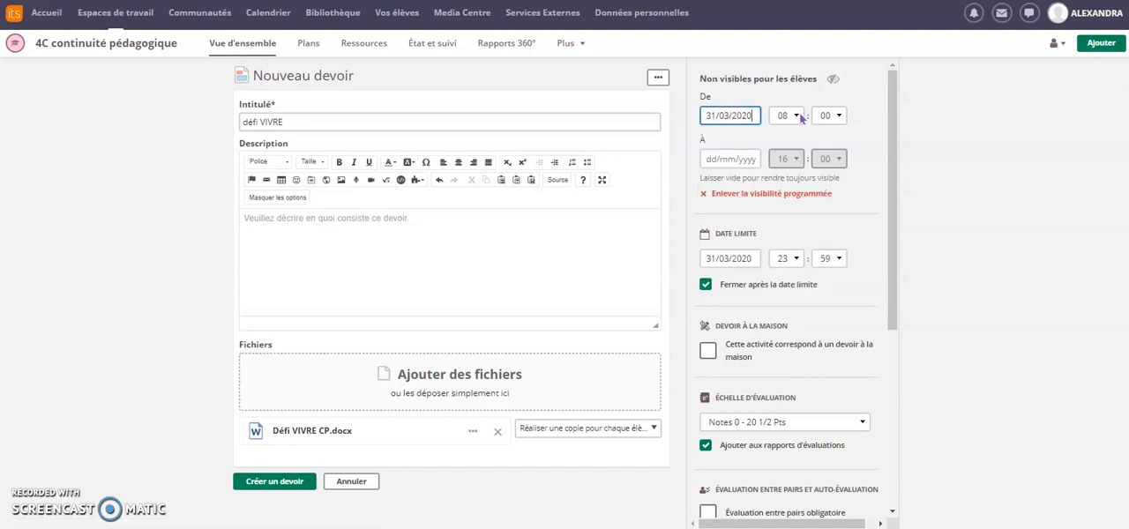
Step: Set the visibility to end on 31/03/2020 at 23:59 and create the assignment
{"action": "left_click", "coordinate": [732, 159]}
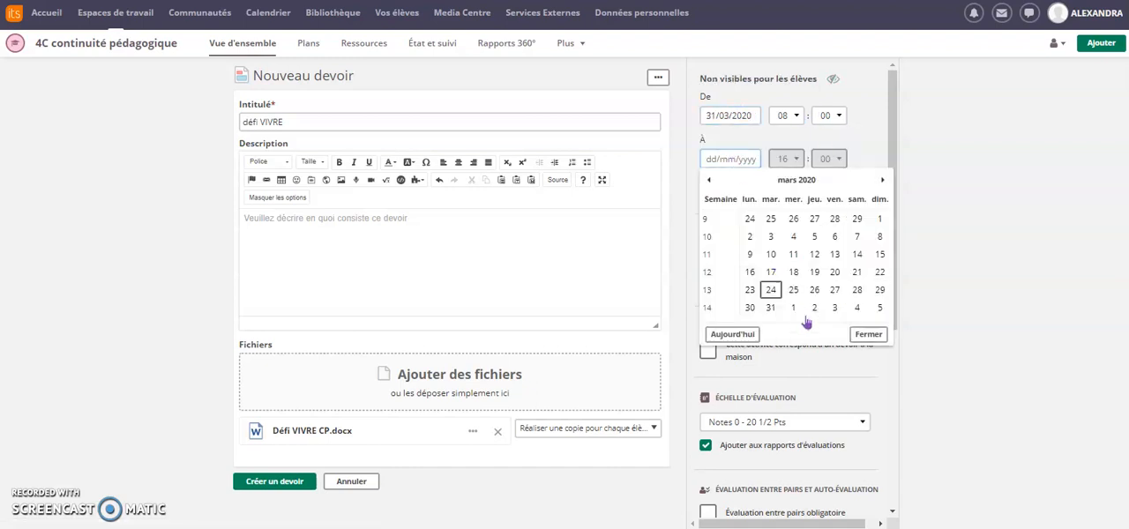
{"action": "left_click", "coordinate": [771, 309]}
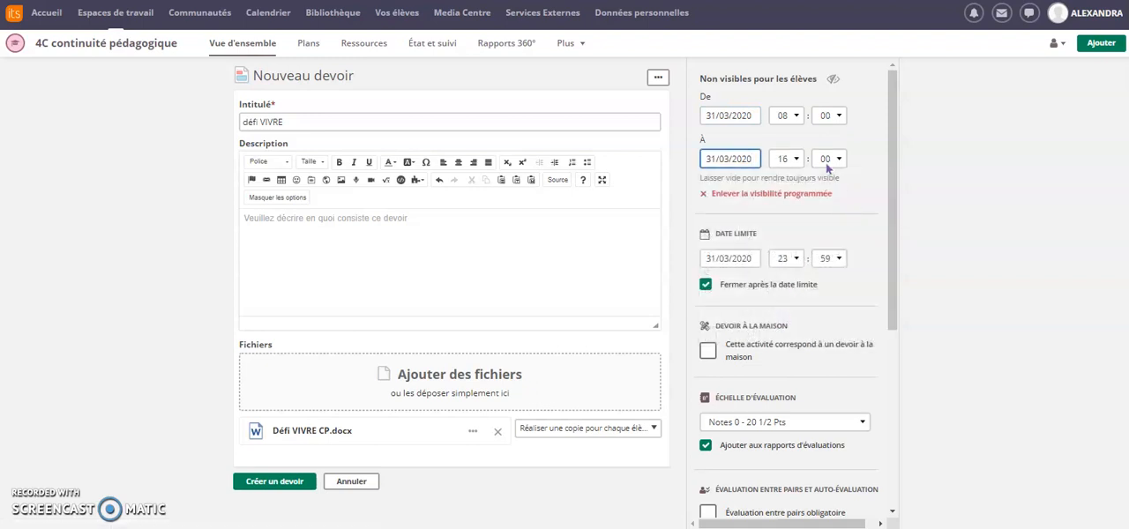
{"action": "left_click", "coordinate": [798, 159]}
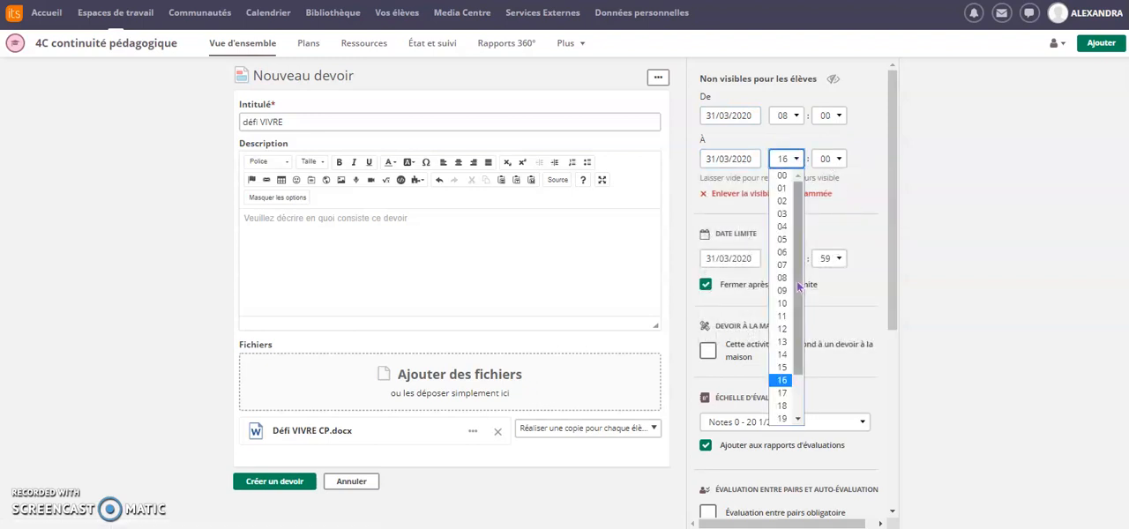
{"action": "left_click", "coordinate": [783, 419]}
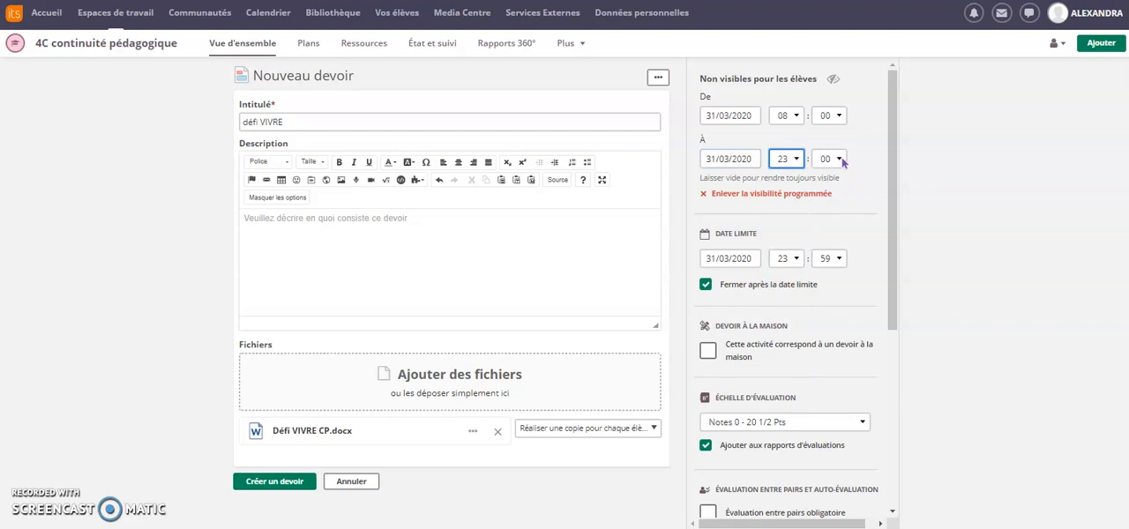
{"action": "left_click", "coordinate": [838, 160]}
{"action": "left_click_drag", "start_coordinate": [845, 233], "coordinate": [845, 429]}
{"action": "left_click", "coordinate": [825, 420]}
{"action": "left_click", "coordinate": [276, 484]}
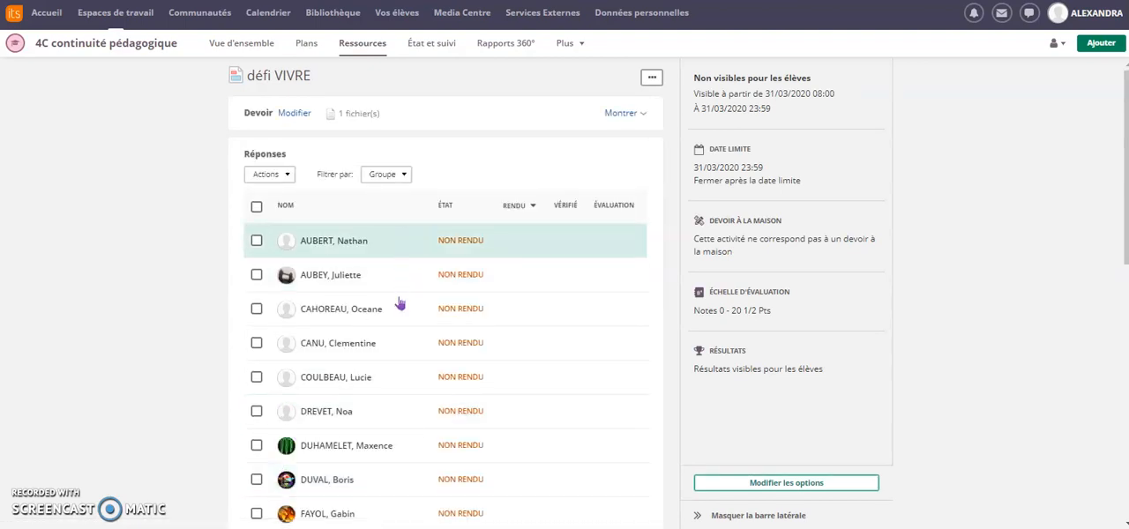
Step: Examine the student list of the défi VIVRE assignment and each student's submission status
{"action": "scroll", "coordinate": [397, 426], "scroll_direction": "down", "scroll_amount": 4}
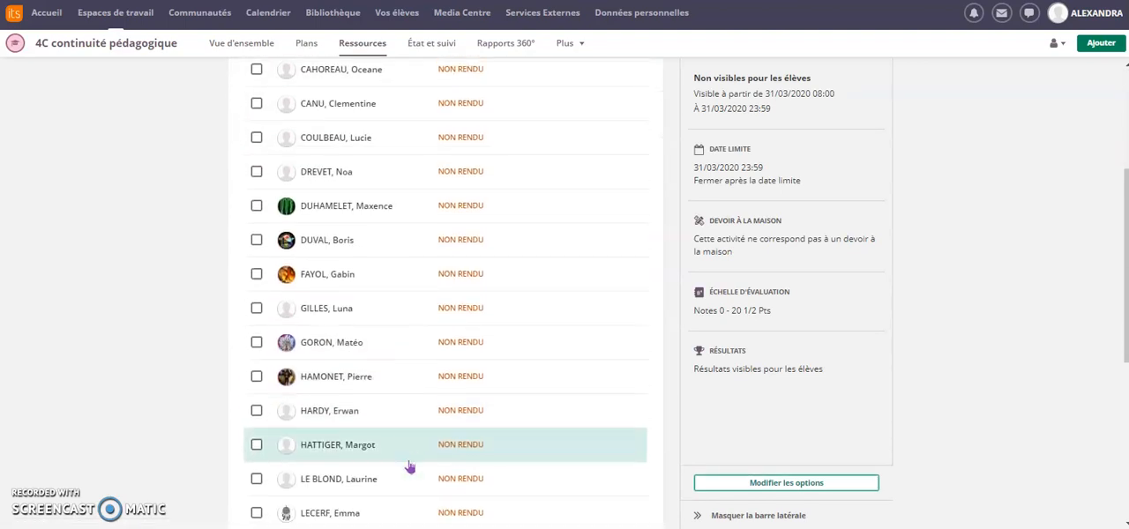
{"action": "scroll", "coordinate": [410, 465], "scroll_direction": "down", "scroll_amount": 3}
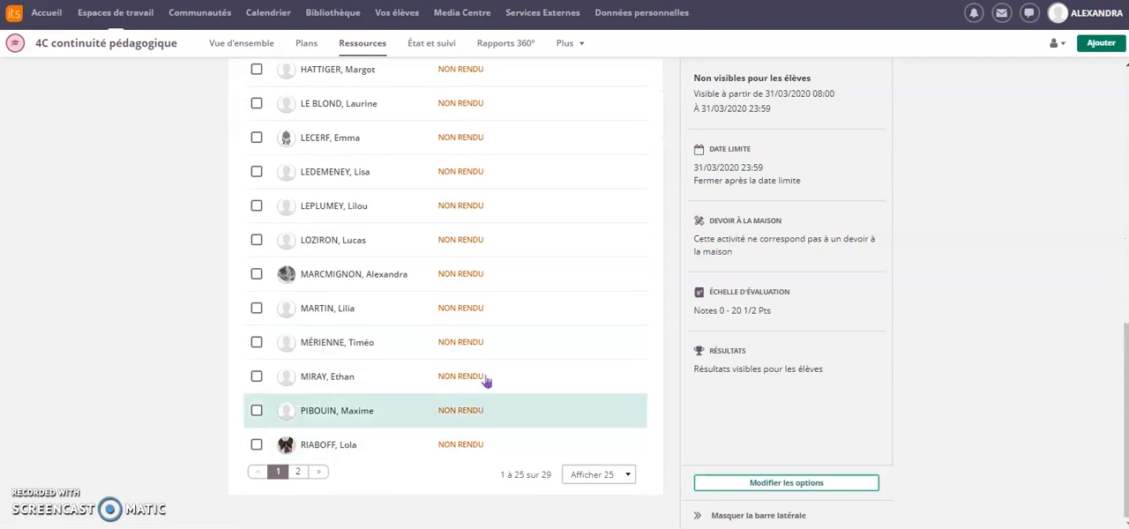
{"action": "scroll", "coordinate": [500, 254], "scroll_direction": "up", "scroll_amount": 3}
{"action": "scroll", "coordinate": [500, 254], "scroll_direction": "up", "scroll_amount": 4}
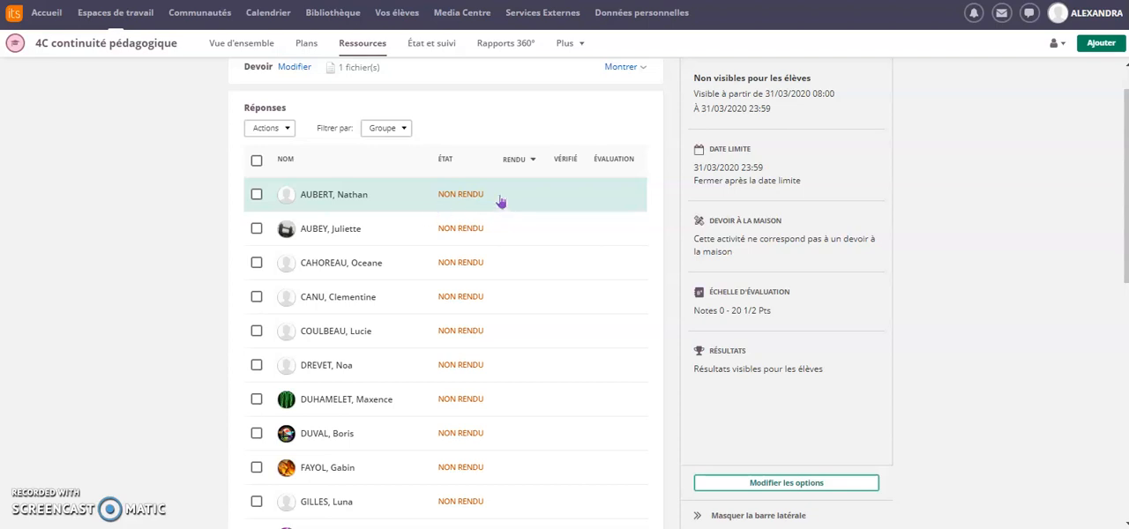
{"action": "scroll", "coordinate": [509, 227], "scroll_direction": "down", "scroll_amount": 1}
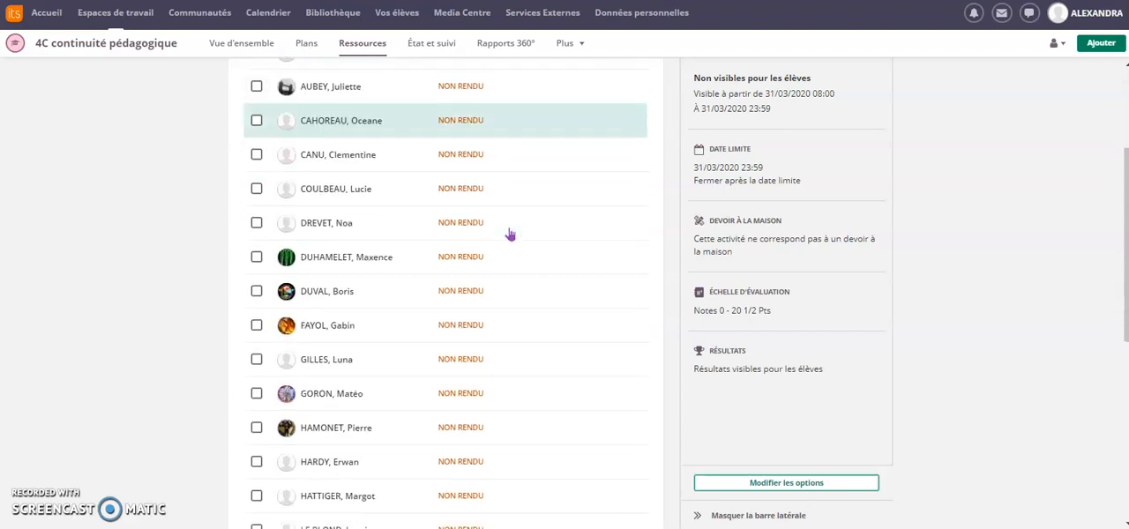
{"action": "scroll", "coordinate": [509, 232], "scroll_direction": "up", "scroll_amount": 2}
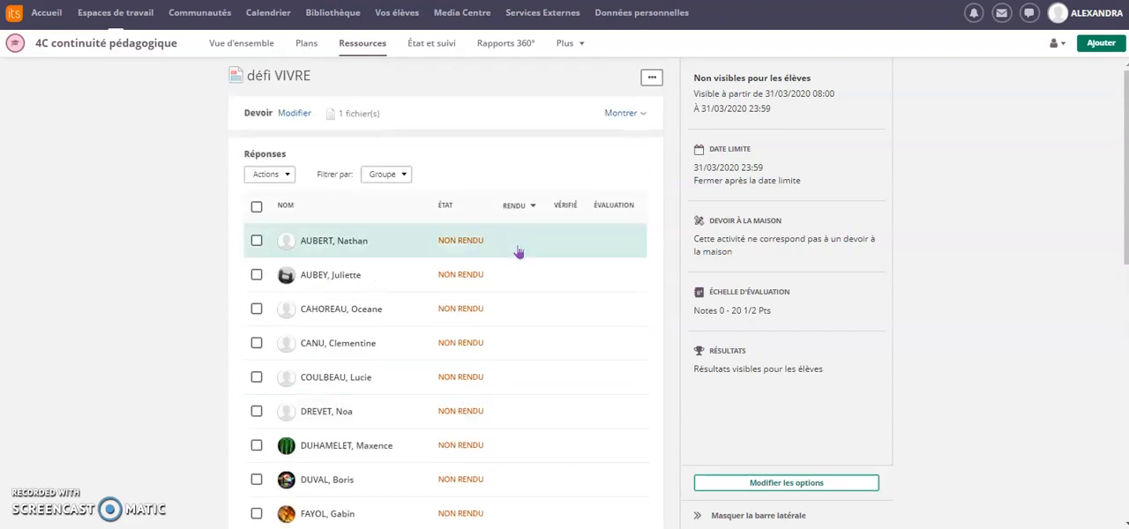
{"action": "scroll", "coordinate": [521, 287], "scroll_direction": "down", "scroll_amount": 1}
{"action": "scroll", "coordinate": [522, 288], "scroll_direction": "up", "scroll_amount": 1}
Step: Authorise the élèves group to view the défi VIVRE assignment and save the authorisation
{"action": "left_click", "coordinate": [652, 81]}
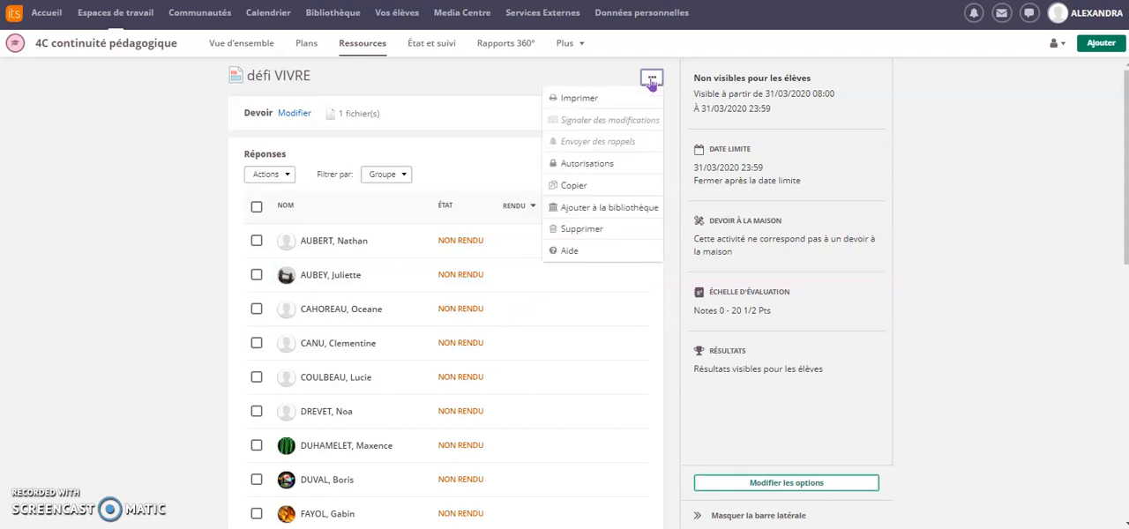
{"action": "left_click", "coordinate": [612, 166]}
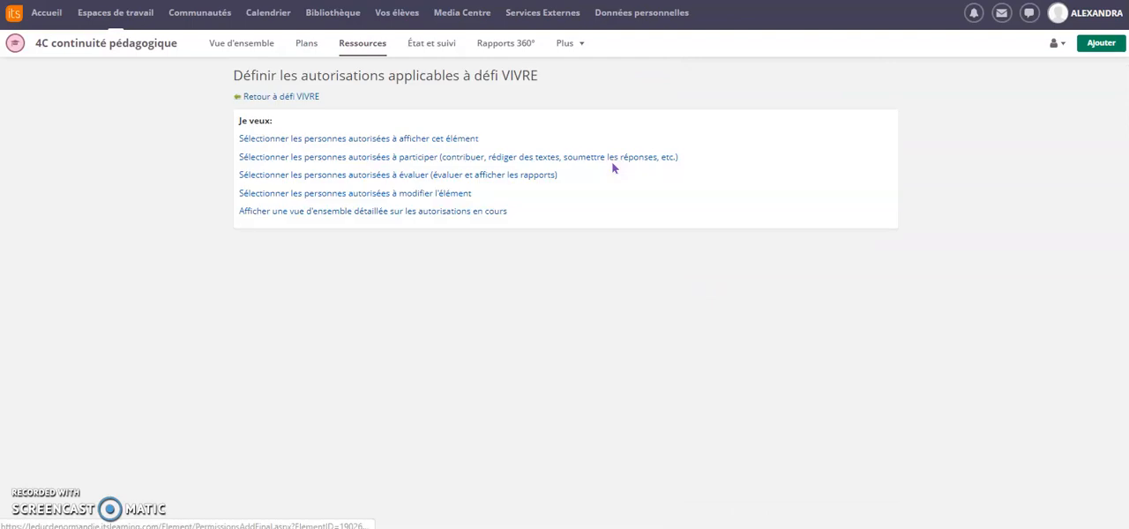
{"action": "left_click", "coordinate": [373, 141]}
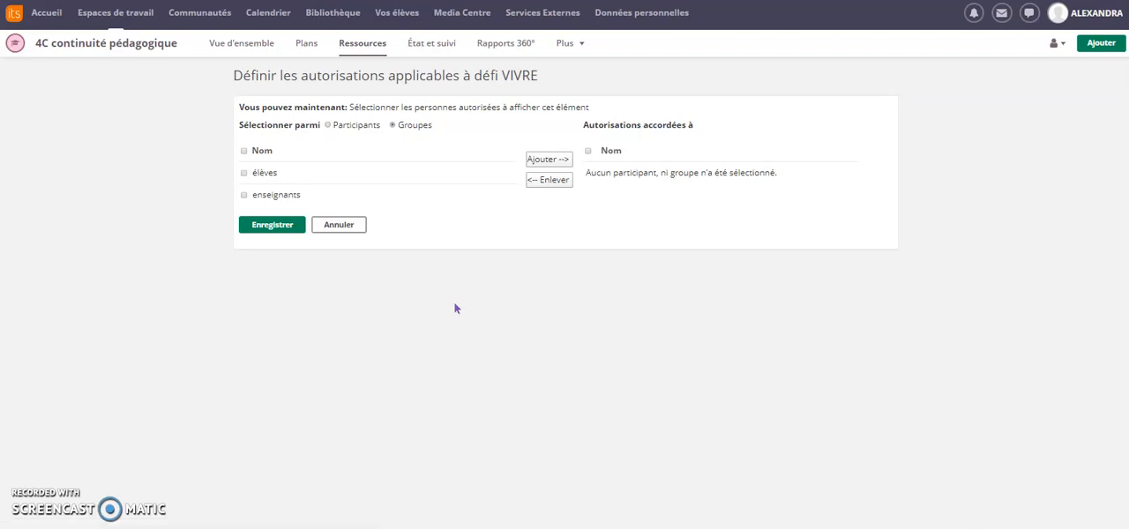
{"action": "left_click", "coordinate": [245, 174]}
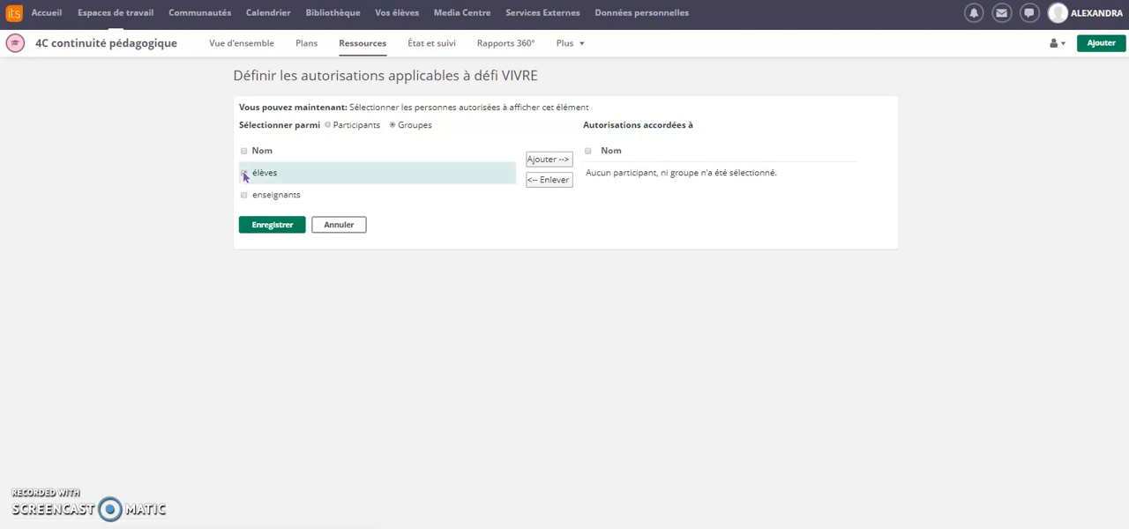
{"action": "left_click", "coordinate": [545, 161]}
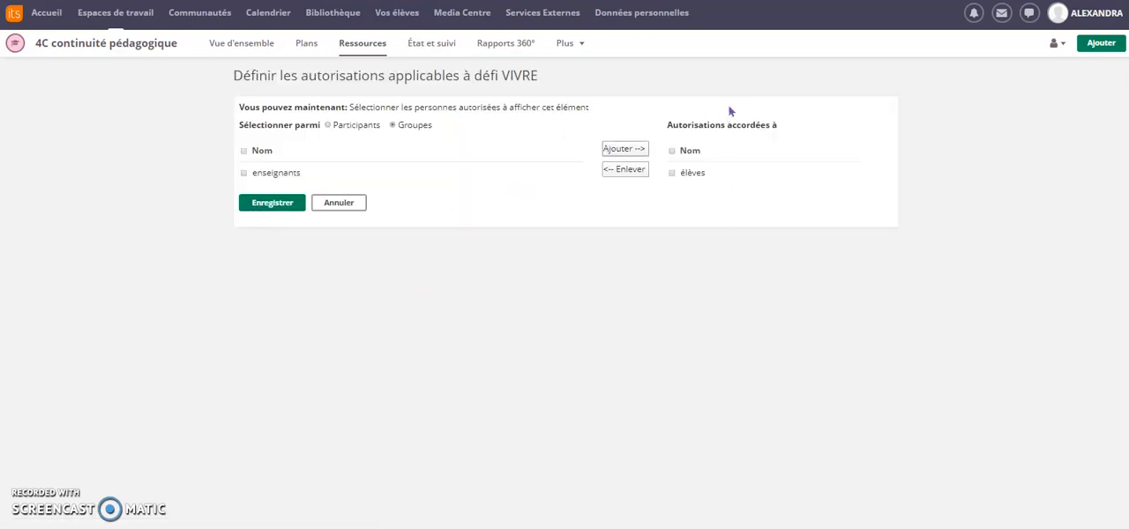
{"action": "left_click", "coordinate": [278, 210]}
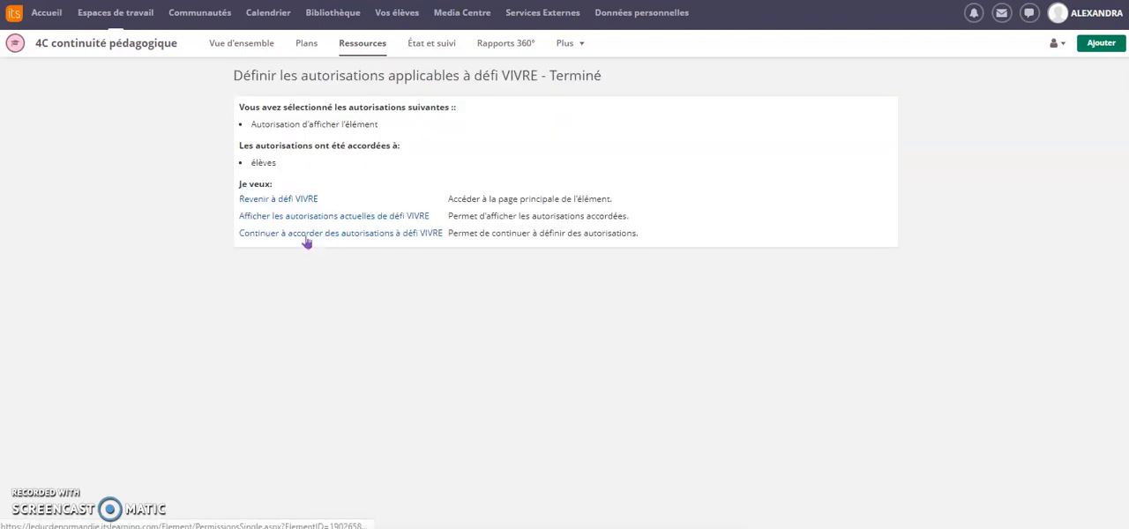
Step: Authorise the élèves group to participate in the défi VIVRE assignment, then review its current authorisations and return to the assignment
{"action": "left_click", "coordinate": [308, 240]}
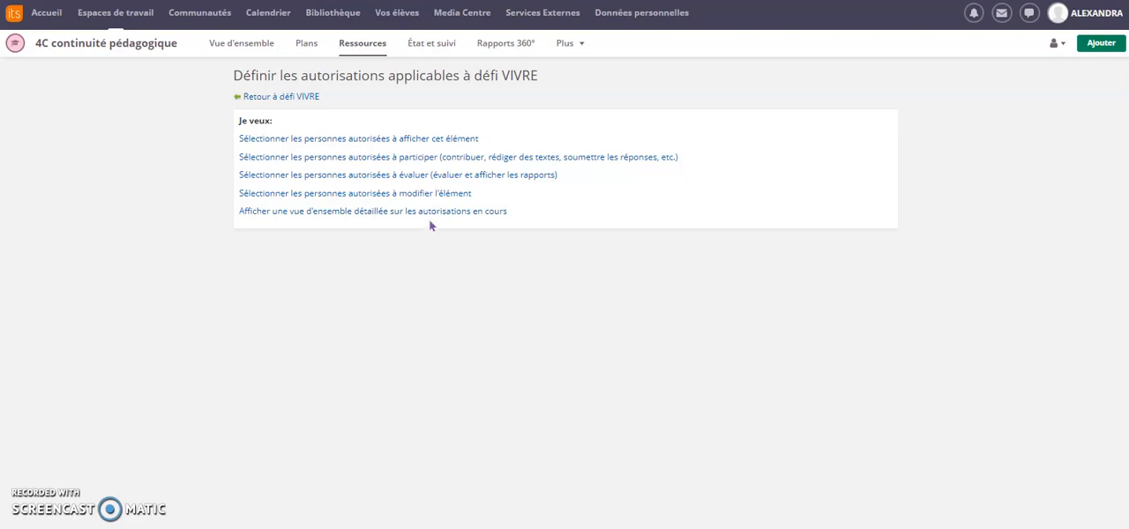
{"action": "left_click", "coordinate": [409, 162]}
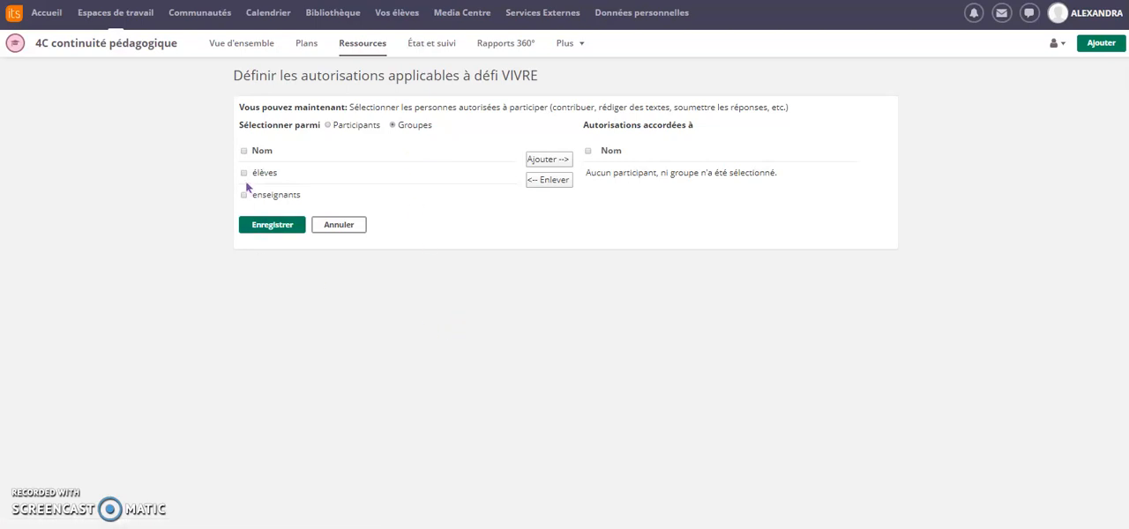
{"action": "left_click", "coordinate": [244, 174]}
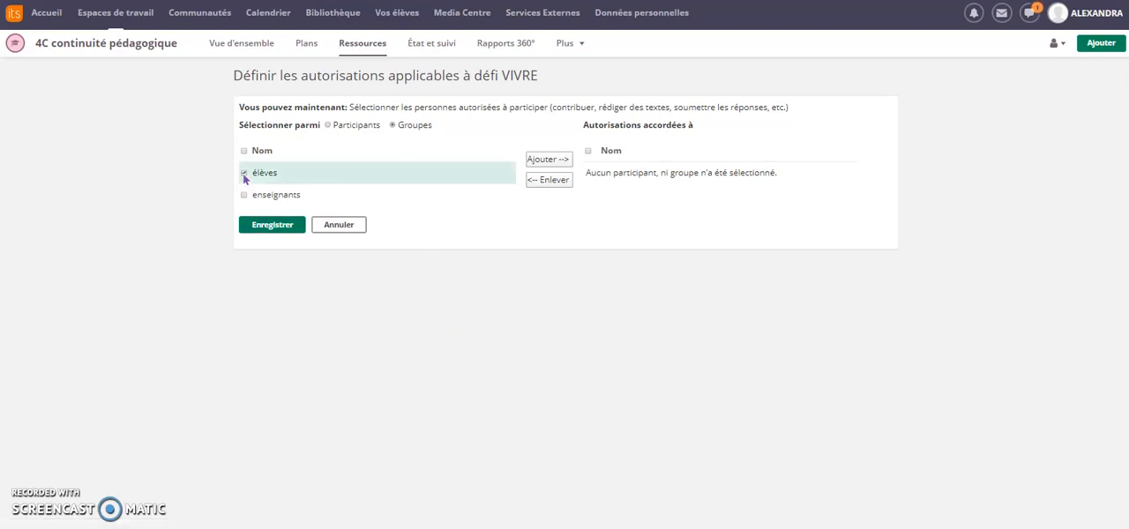
{"action": "left_click", "coordinate": [549, 160]}
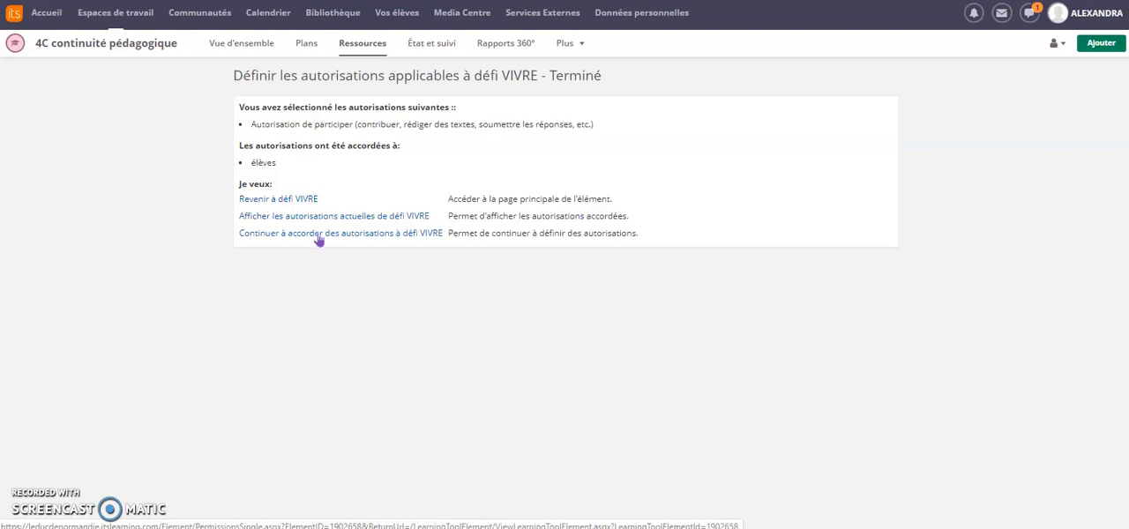
{"action": "left_click", "coordinate": [319, 219]}
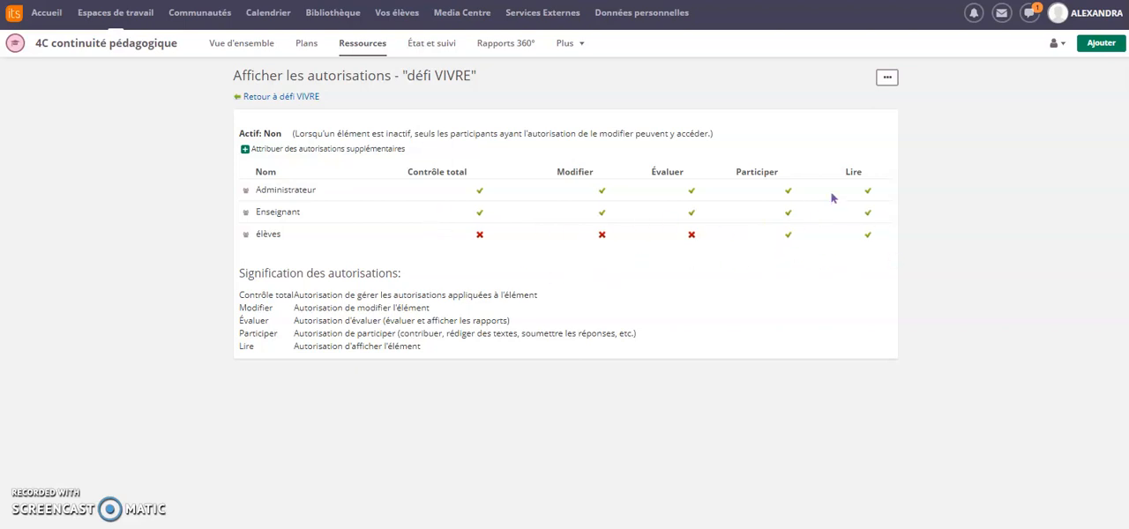
{"action": "left_click", "coordinate": [277, 98]}
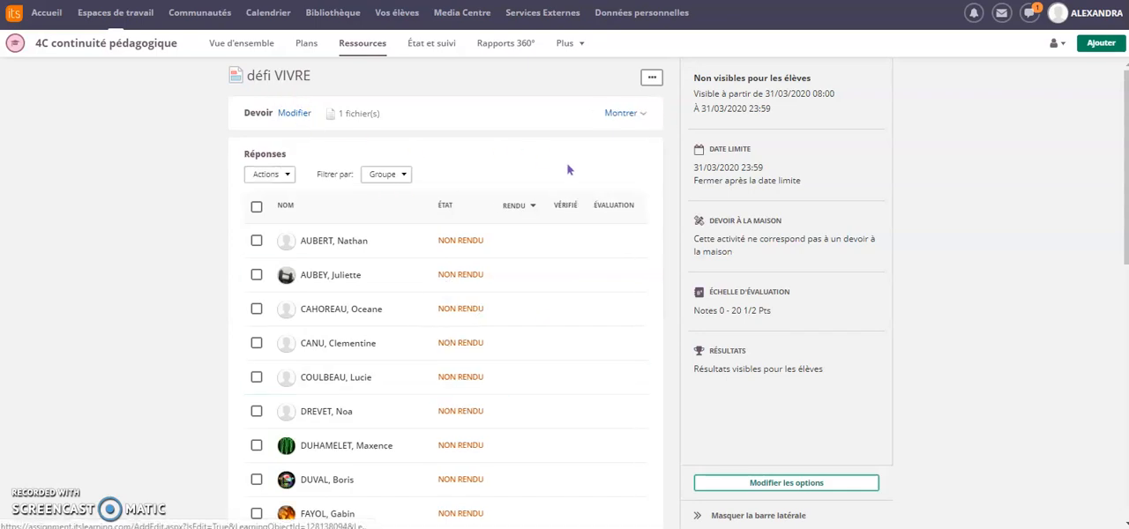
Step: Set the assignment's student list to display 50 entries per page and look through the full list
{"action": "scroll", "coordinate": [625, 287], "scroll_direction": "down", "scroll_amount": 7}
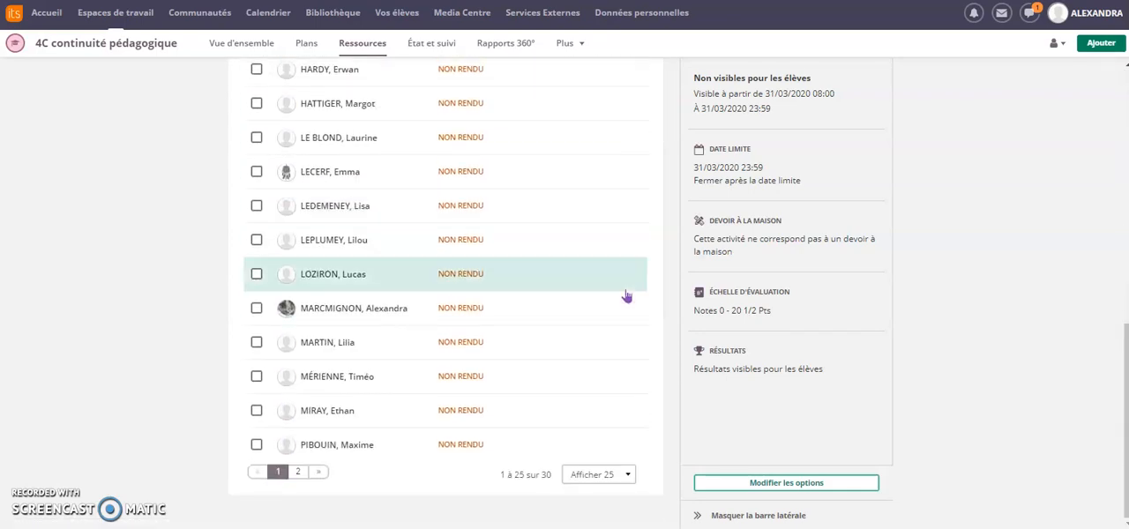
{"action": "scroll", "coordinate": [625, 295], "scroll_direction": "up", "scroll_amount": 5}
{"action": "scroll", "coordinate": [625, 295], "scroll_direction": "down", "scroll_amount": 5}
{"action": "left_click", "coordinate": [631, 478]}
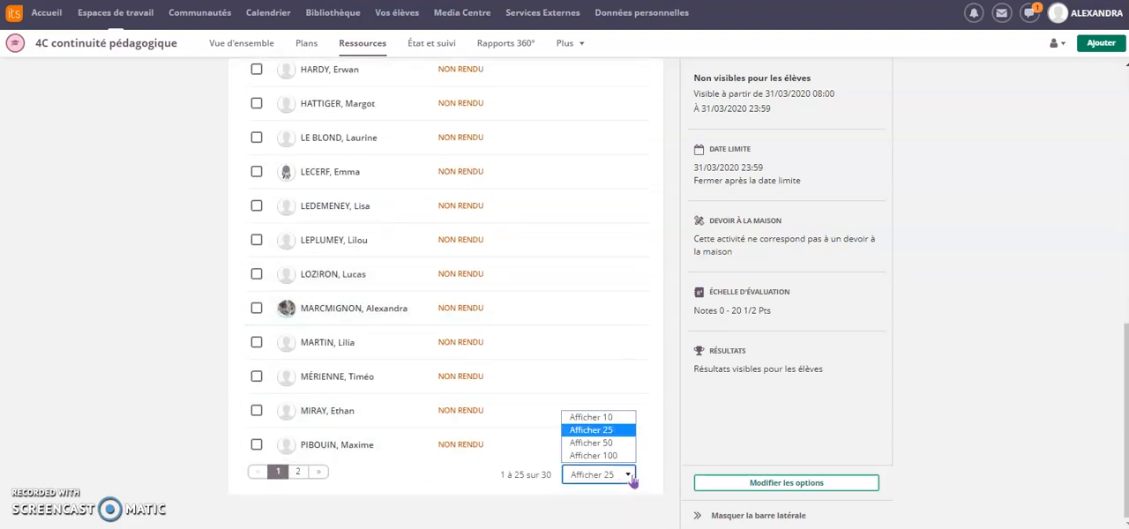
{"action": "left_click", "coordinate": [610, 442]}
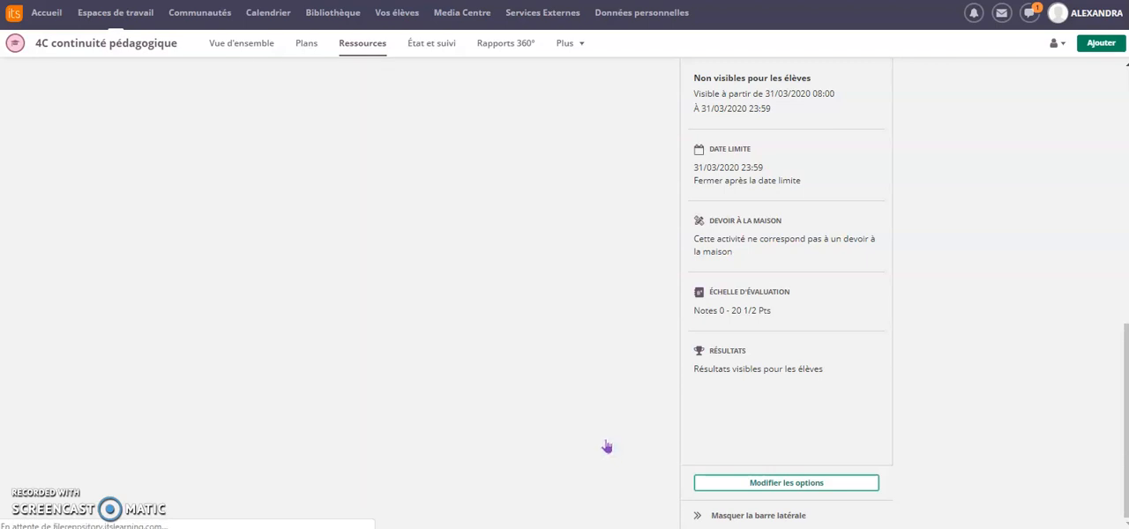
{"action": "scroll", "coordinate": [579, 441], "scroll_direction": "down", "scroll_amount": 8}
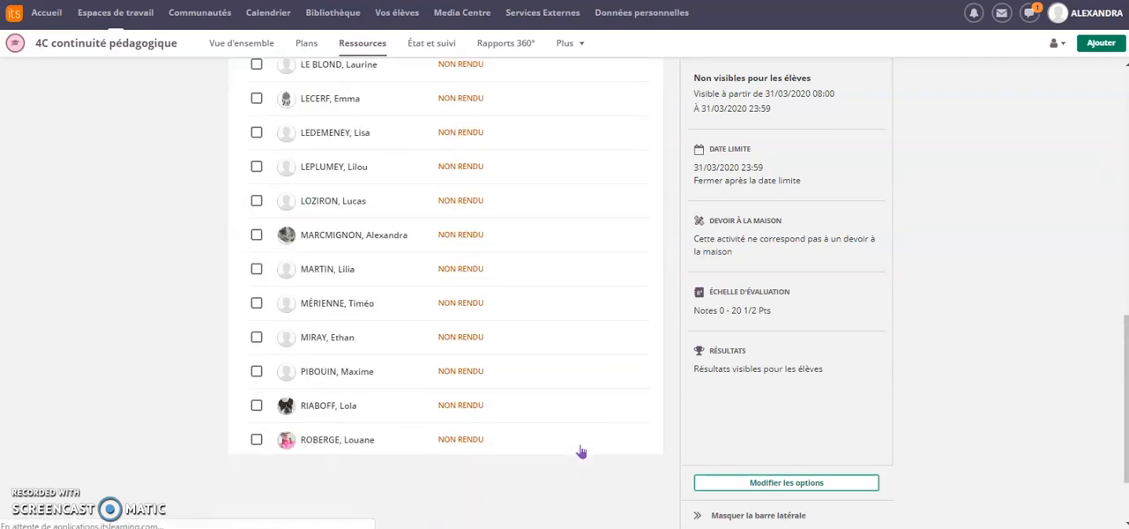
{"action": "scroll", "coordinate": [579, 451], "scroll_direction": "up", "scroll_amount": 8}
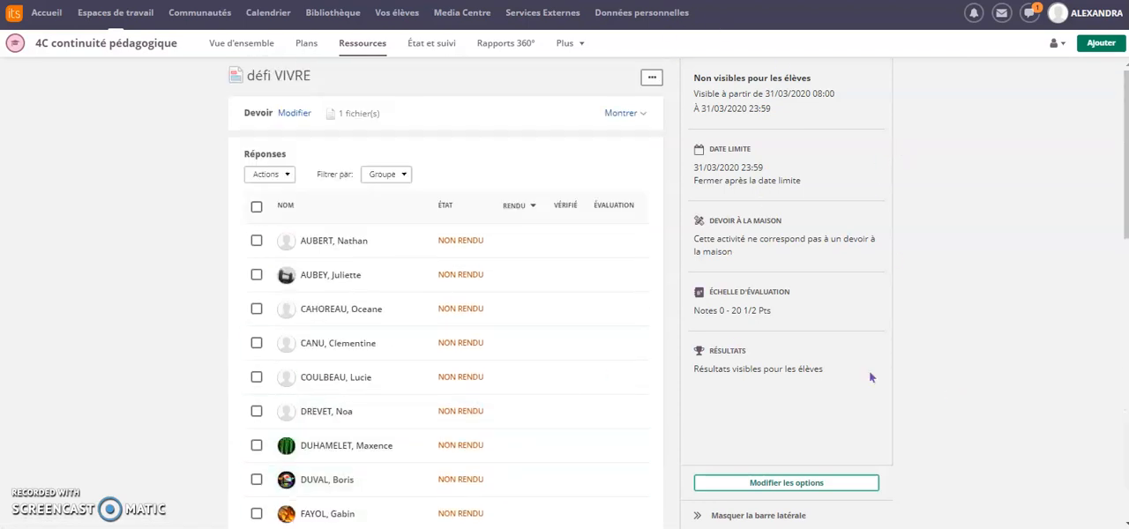
Step: Review the assignment's editable visibility, deadline, homework and evaluation options, and leave them without saving
{"action": "left_click", "coordinate": [813, 487]}
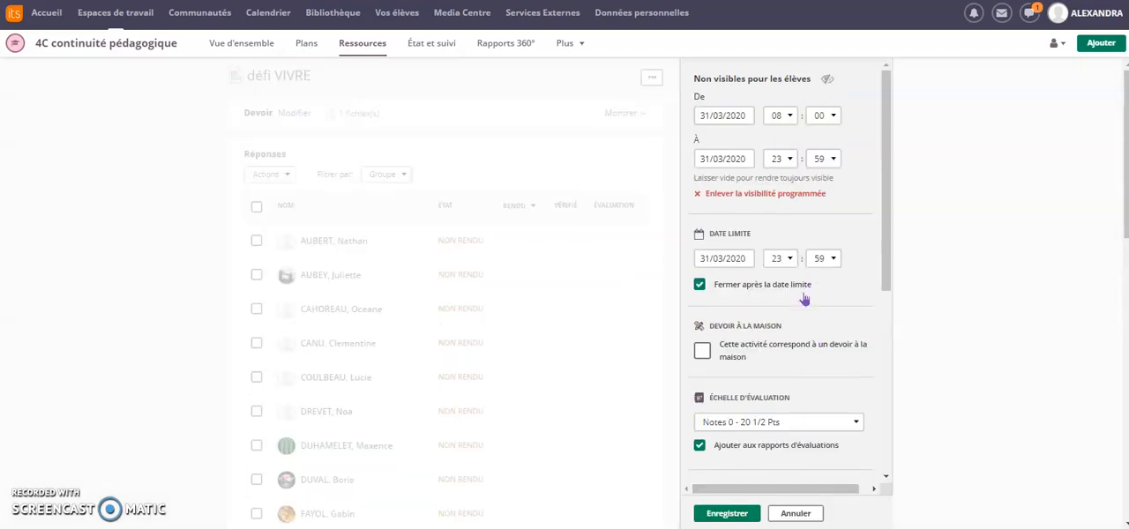
{"action": "scroll", "coordinate": [917, 406], "scroll_direction": "down", "scroll_amount": 1}
{"action": "scroll", "coordinate": [938, 408], "scroll_direction": "down", "scroll_amount": 2}
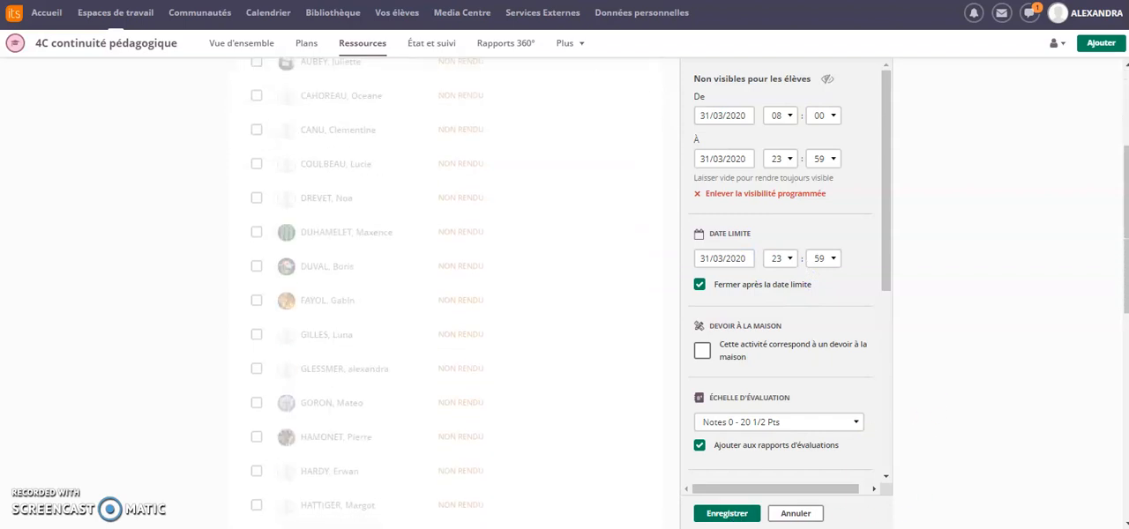
{"action": "left_click", "coordinate": [793, 513]}
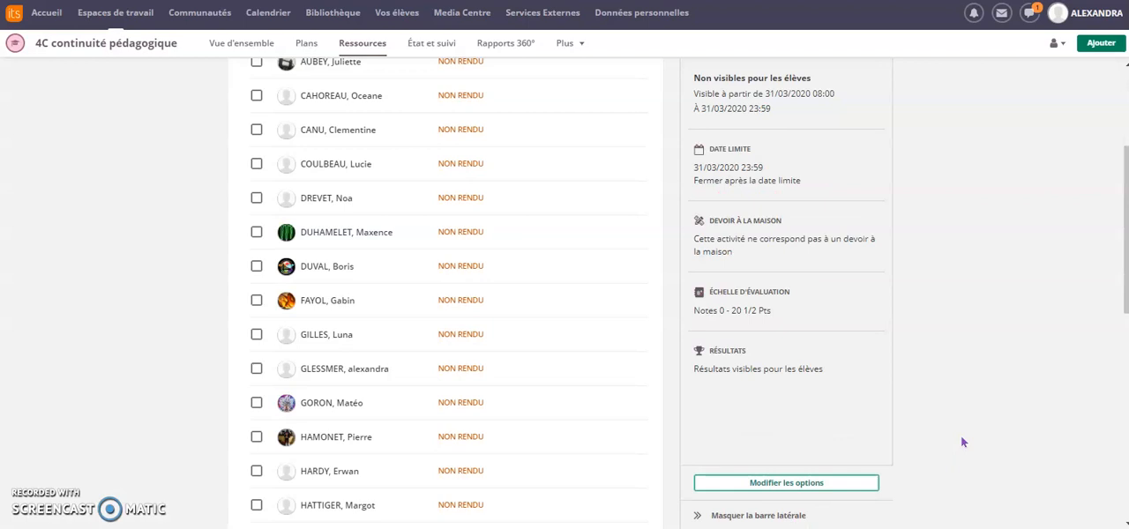
{"action": "scroll", "coordinate": [963, 441], "scroll_direction": "up", "scroll_amount": 3}
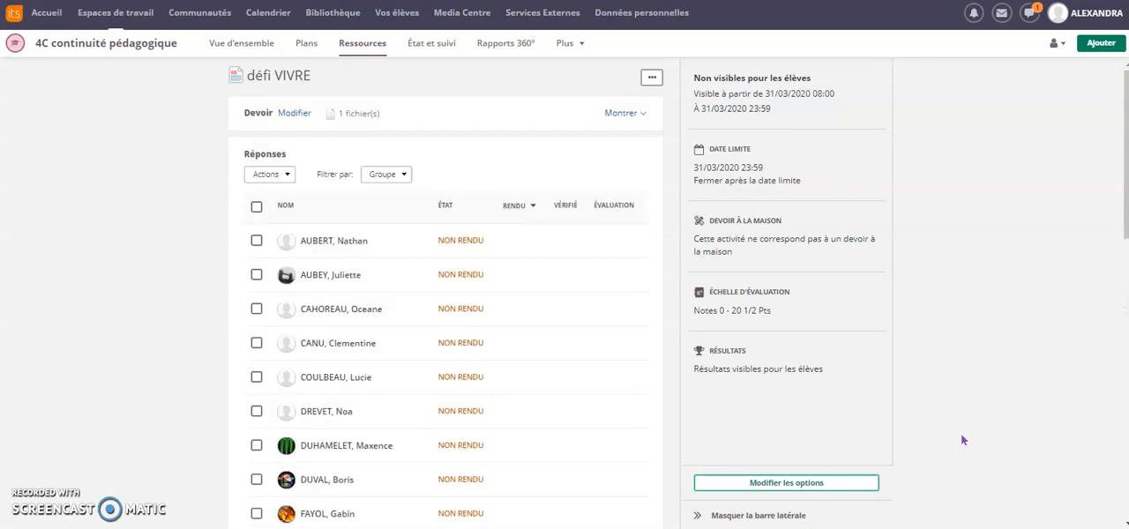